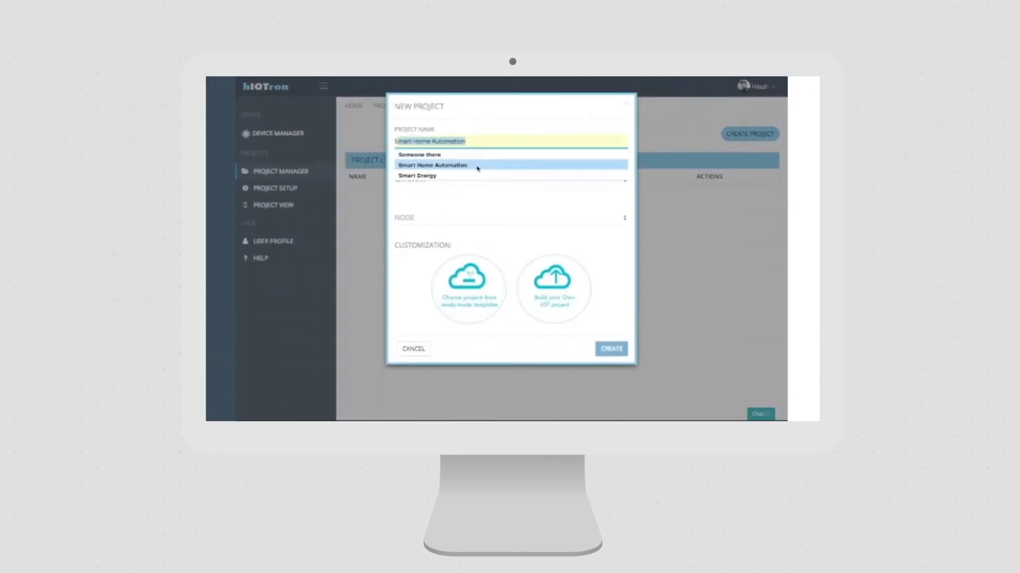
- Create a custom 'Smart Home Automation' project with gateway G-9 and node N-9
{"action": "left_click", "coordinate": [478, 169]}
{"action": "left_click", "coordinate": [415, 192]}
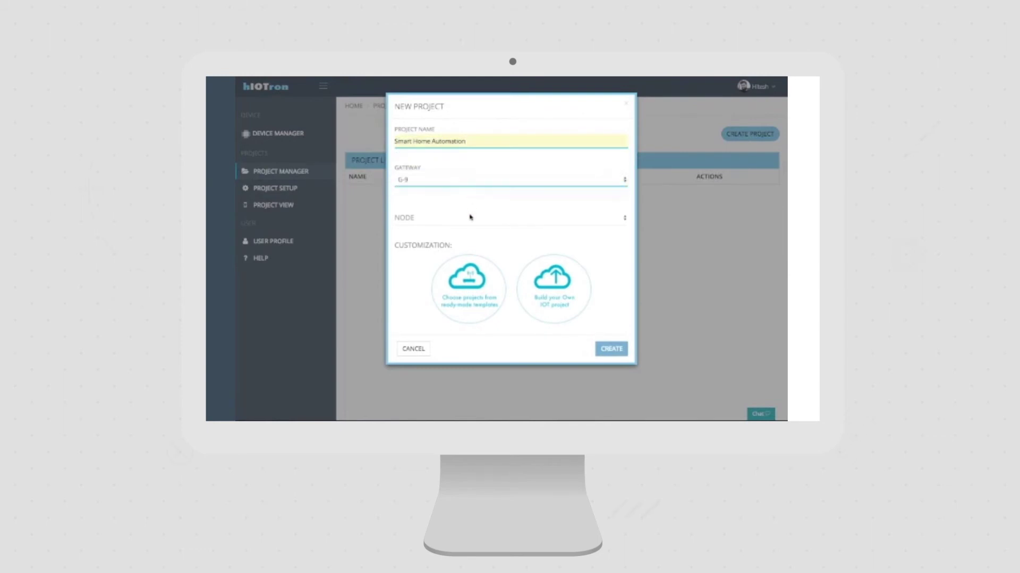
{"action": "left_click", "coordinate": [470, 216]}
{"action": "left_click", "coordinate": [466, 223]}
{"action": "left_click", "coordinate": [552, 289]}
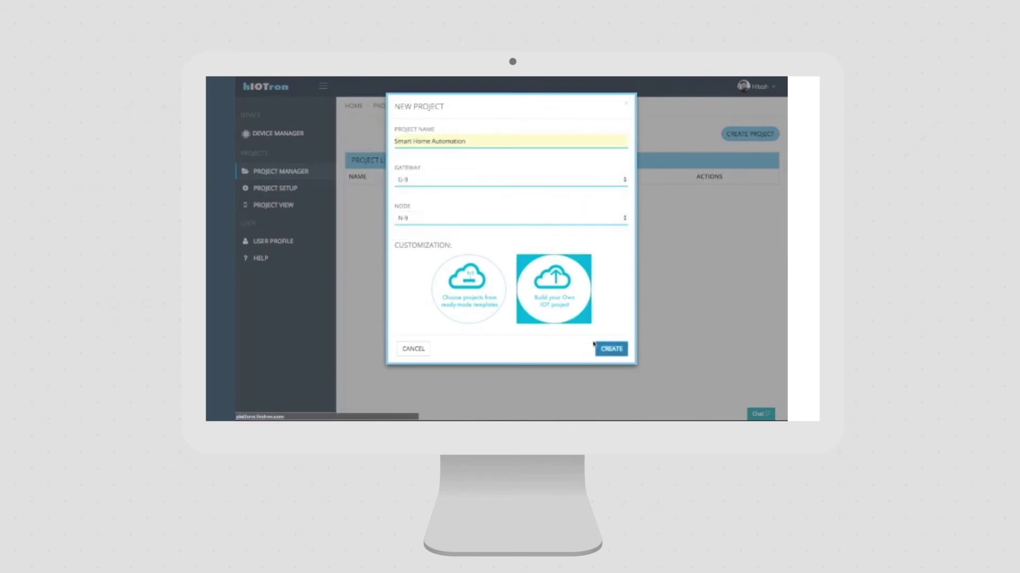
{"action": "left_click", "coordinate": [610, 348]}
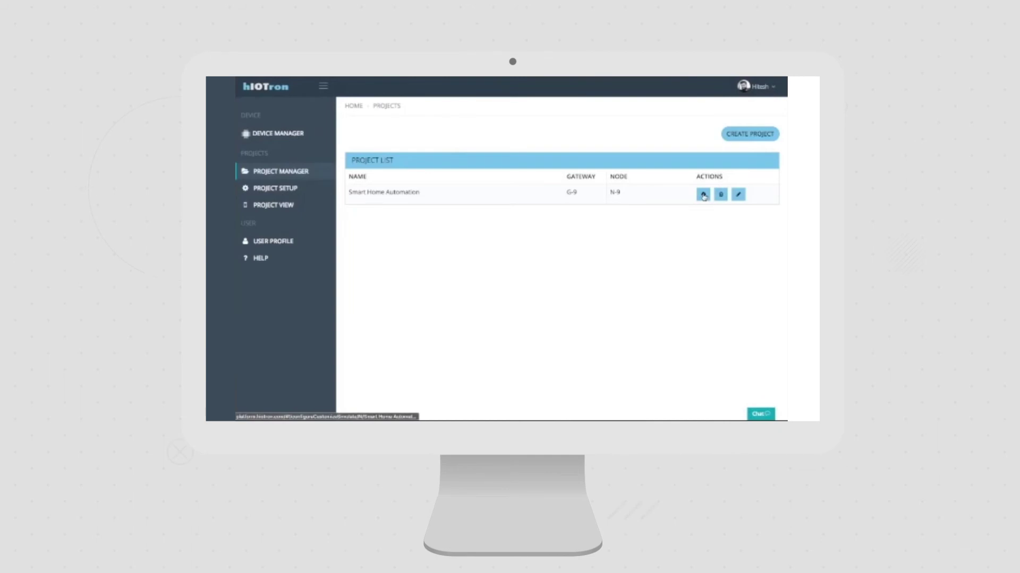
- Enable input channel 1 and output channels 5 and 8, then advance to the simulate step
{"action": "left_click", "coordinate": [703, 195]}
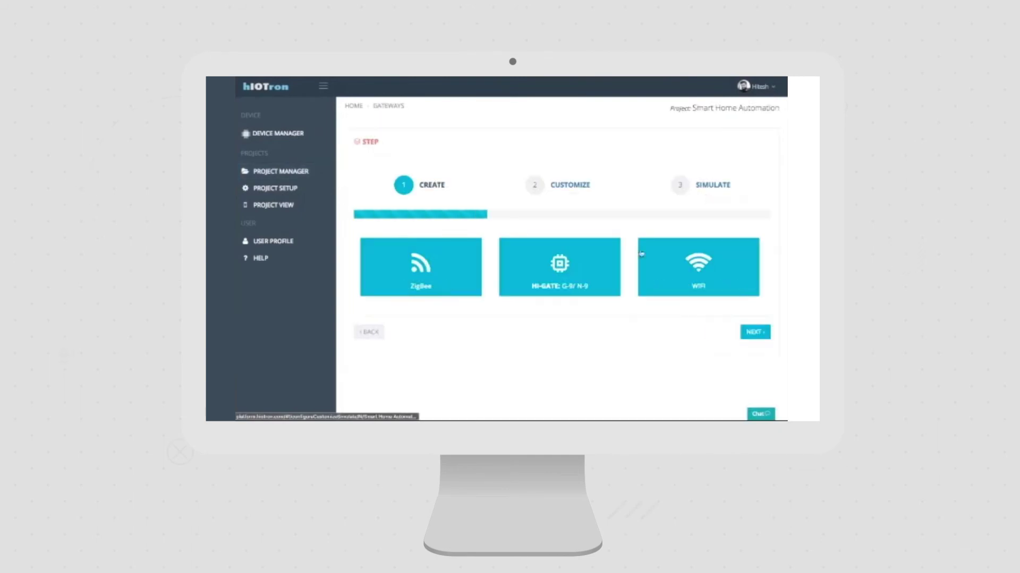
{"action": "left_click", "coordinate": [757, 334]}
{"action": "scroll", "coordinate": [479, 292], "scroll_direction": "down", "scroll_amount": 1}
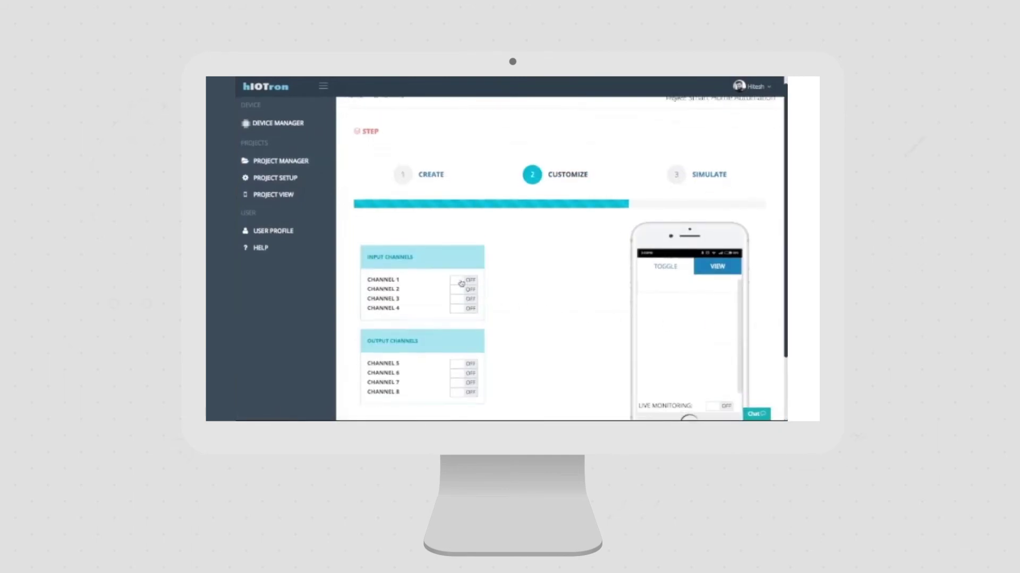
{"action": "left_click", "coordinate": [461, 283]}
{"action": "scroll", "coordinate": [461, 283], "scroll_direction": "down", "scroll_amount": 1}
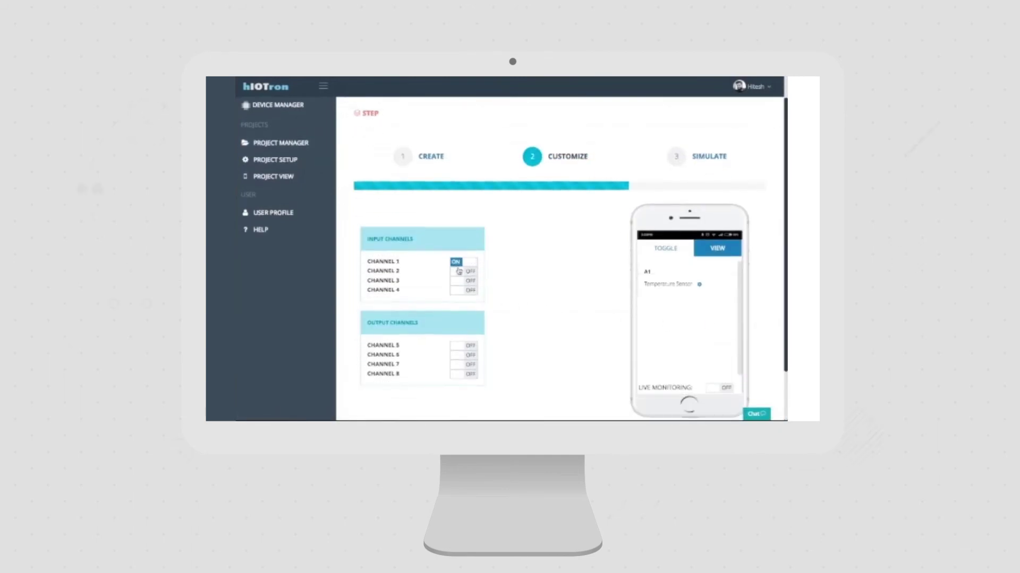
{"action": "left_click", "coordinate": [458, 346]}
{"action": "left_click", "coordinate": [458, 377]}
{"action": "scroll", "coordinate": [478, 318], "scroll_direction": "down", "scroll_amount": 2}
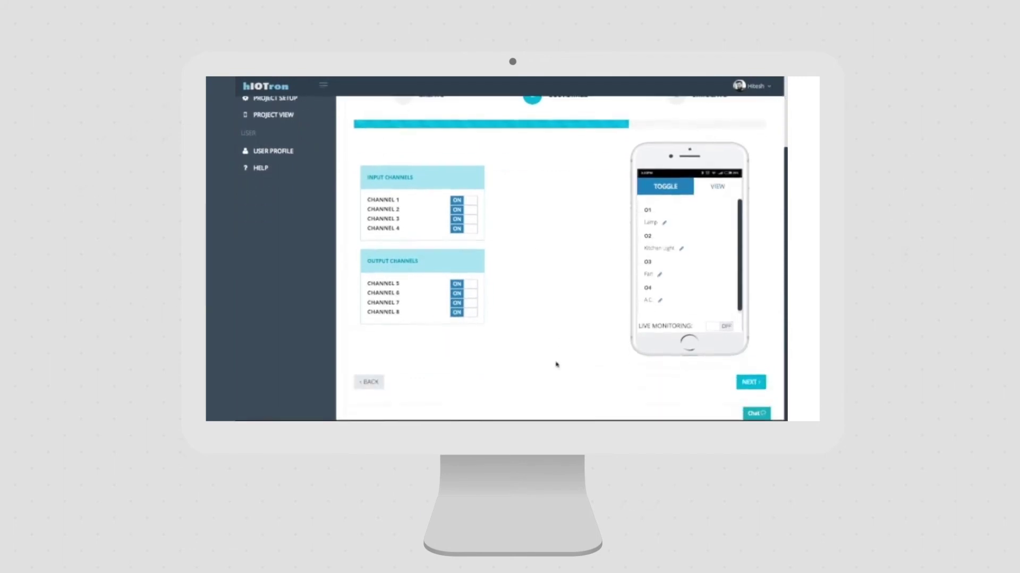
{"action": "left_click", "coordinate": [751, 383]}
- Finish and upload Smart Home Automation, then close the 'Project uploaded' confirmation
{"action": "left_click", "coordinate": [748, 401]}
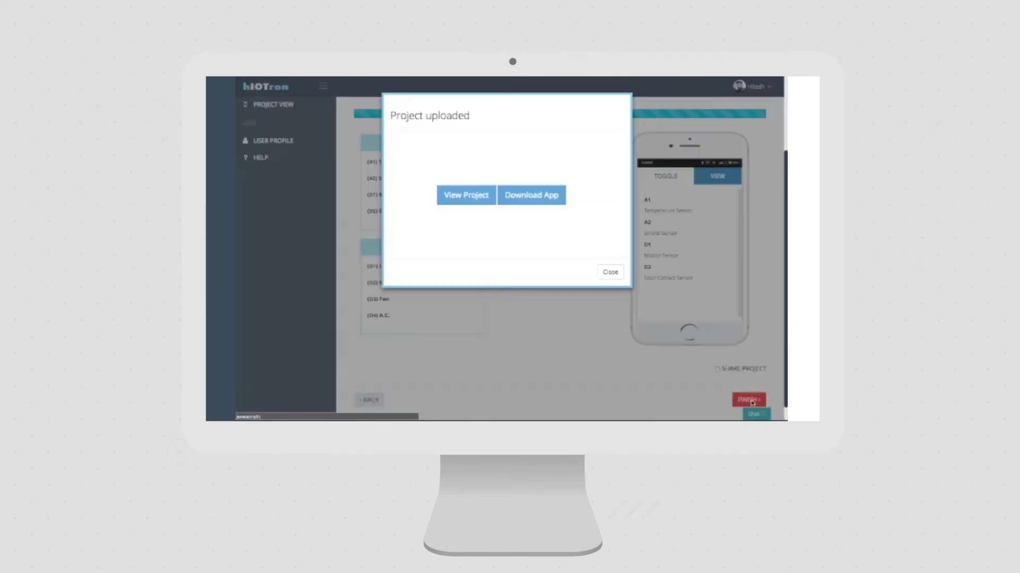
{"action": "left_click", "coordinate": [613, 271]}
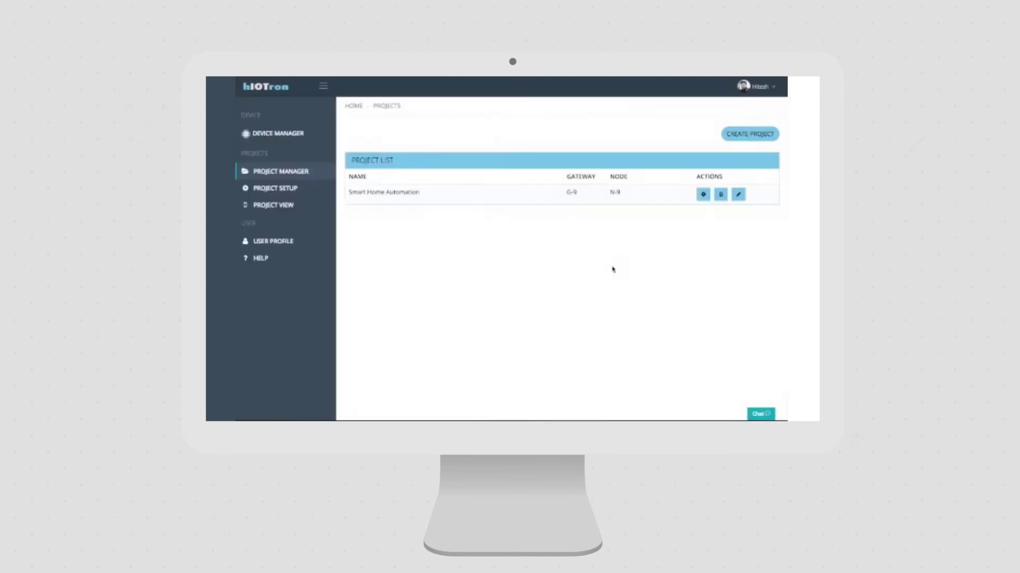